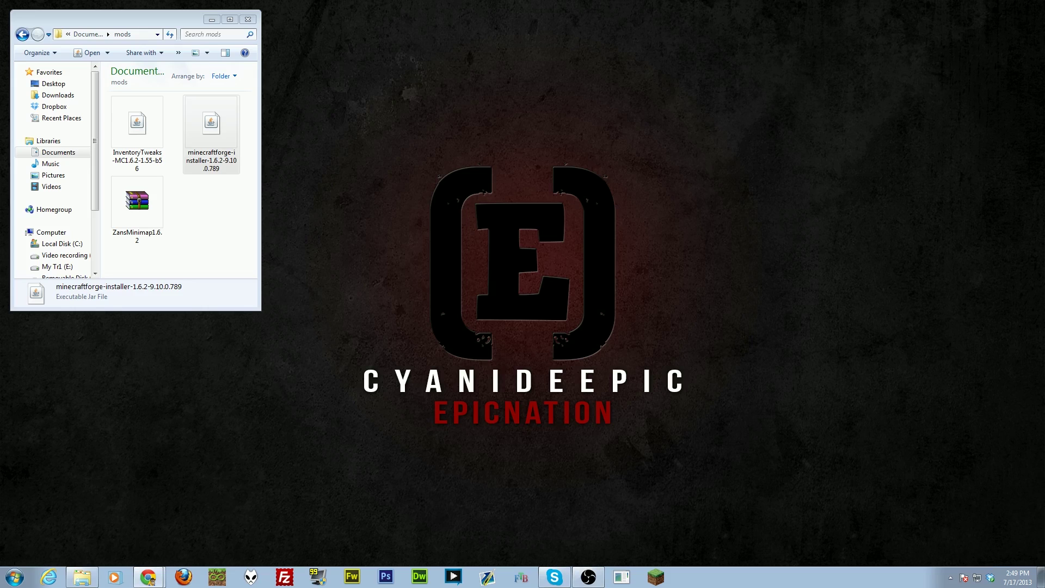
key("alt+Tab")
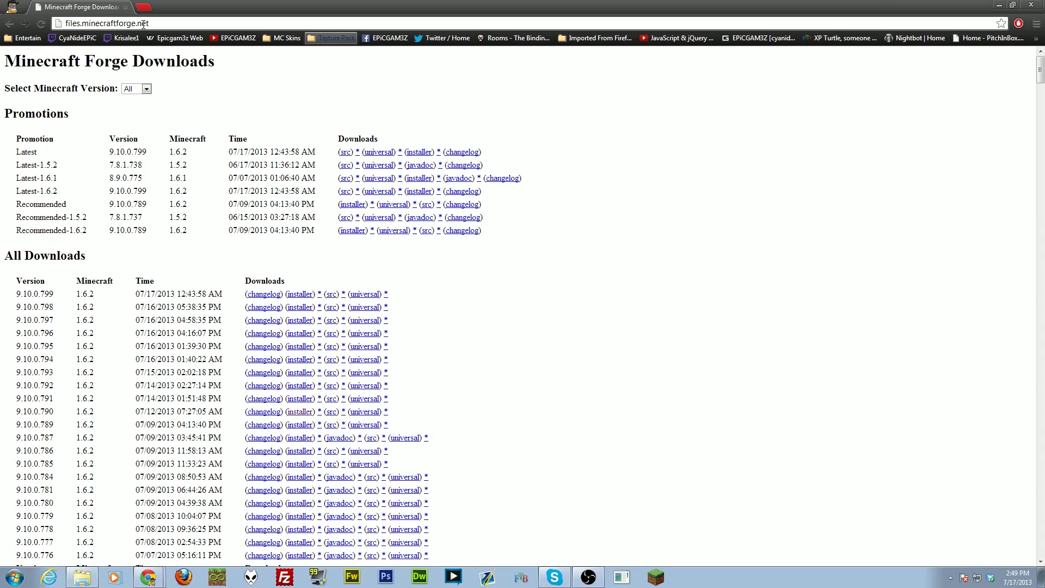
left_click_drag(67, 24, 150, 24)
left_click(164, 24)
scroll(117, 314, "down", 5)
scroll(129, 313, "up", 5)
left_click_drag(42, 189, 60, 191)
left_click(110, 191)
left_click_drag(16, 192, 60, 190)
left_click(78, 190)
left_click_drag(57, 191, 15, 189)
left_click(87, 196)
left_click_drag(18, 232, 93, 235)
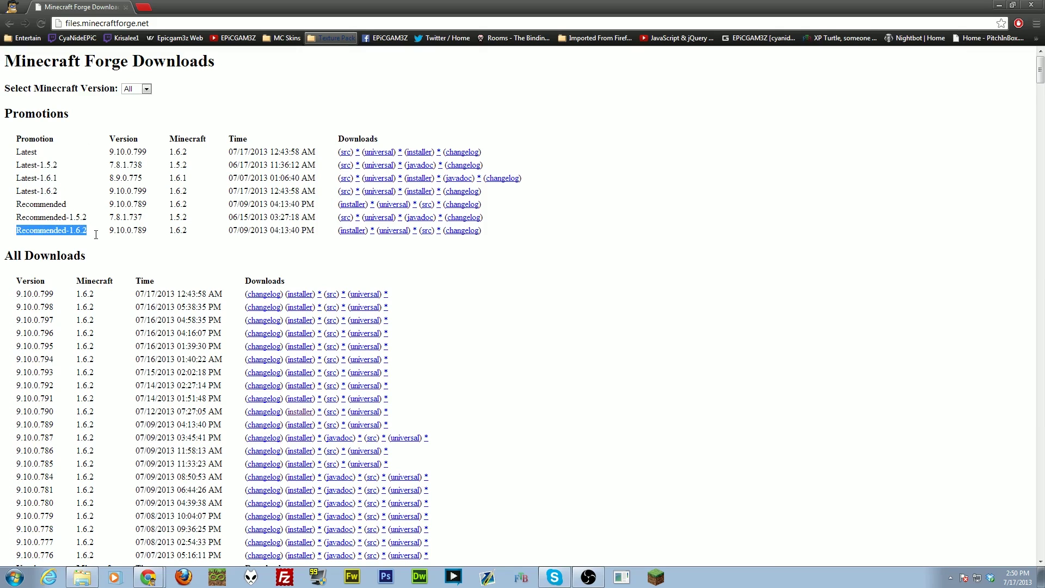
left_click(96, 234)
left_click_drag(17, 231, 320, 230)
left_click(321, 238)
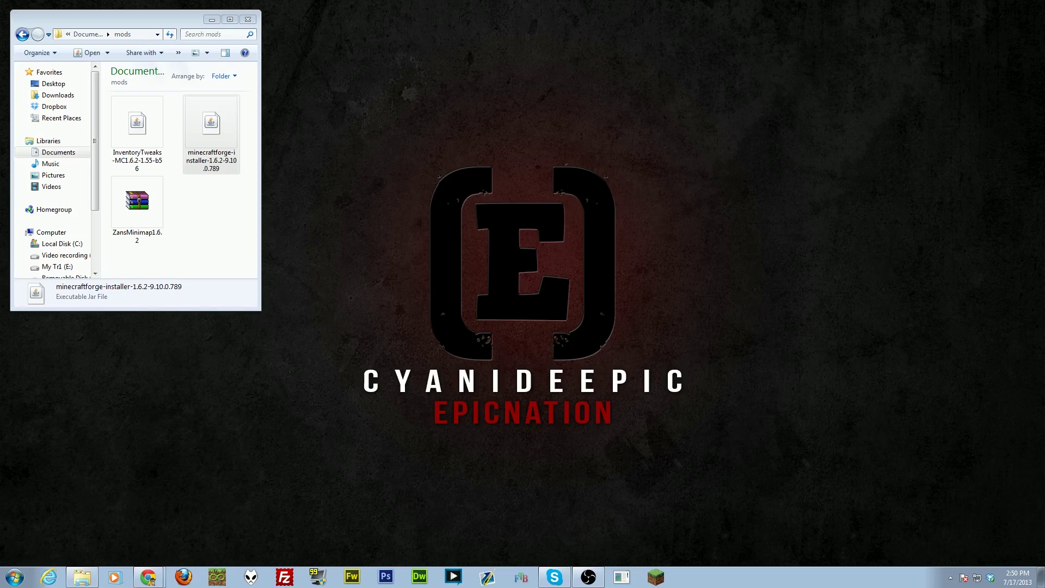
Step: Run the Forge installer jar and install the Forge 9.10.0.789 client into .minecraft
left_click(214, 128)
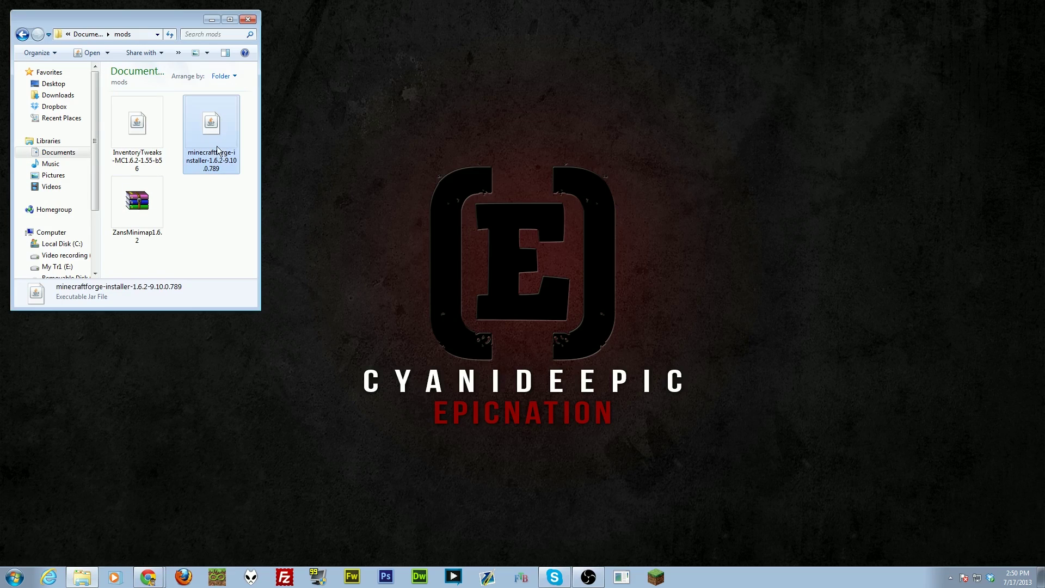
left_click_drag(260, 158, 349, 160)
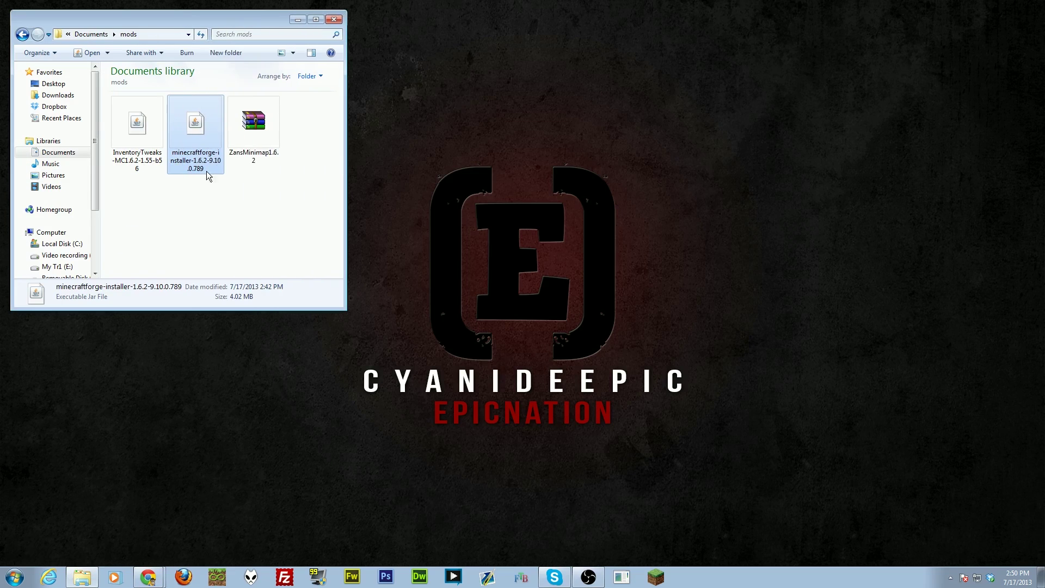
double_click(194, 123)
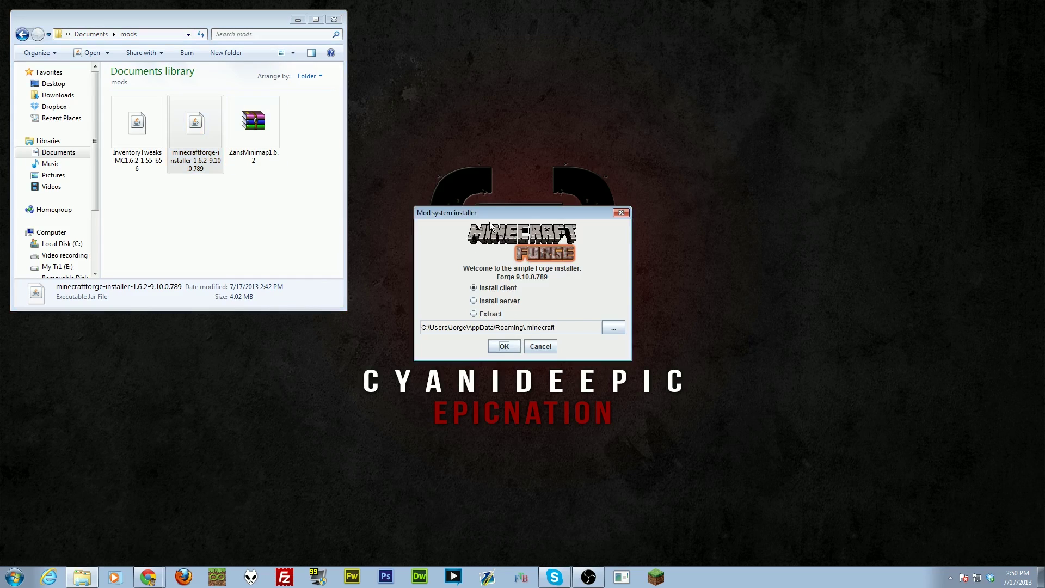
left_click_drag(515, 213, 500, 126)
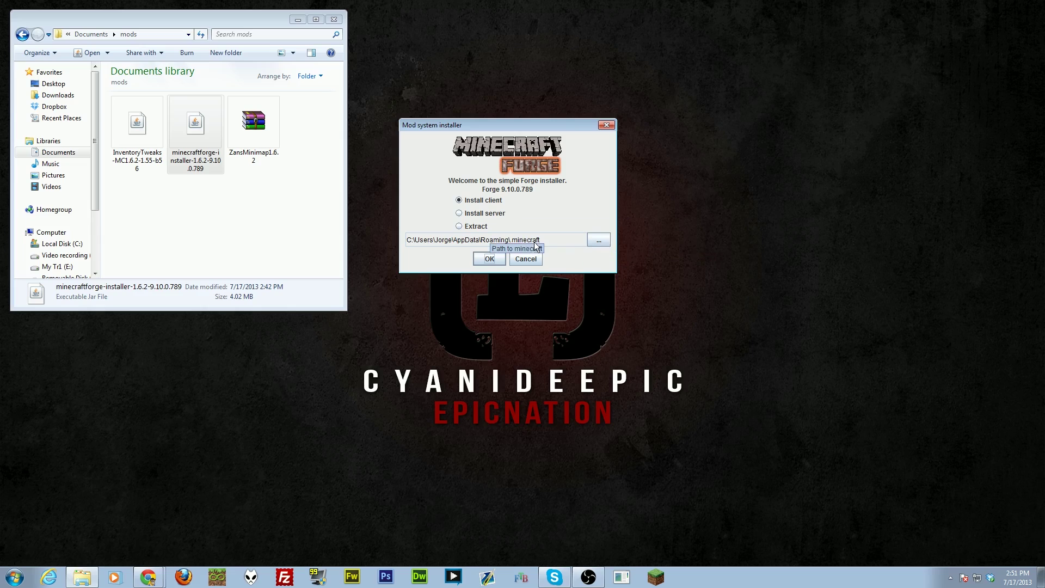
left_click(490, 259)
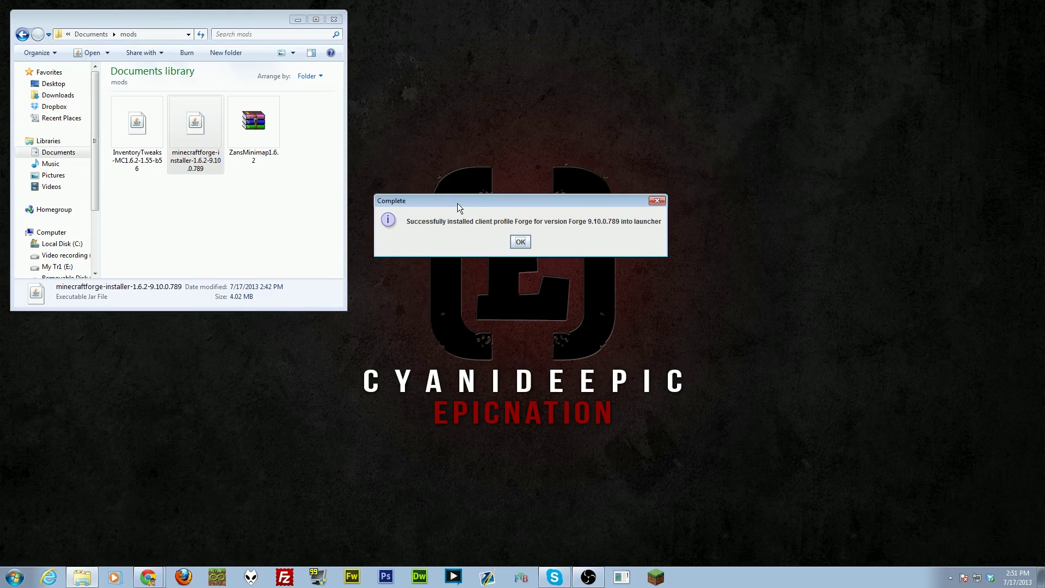
Step: Launch Minecraft 1.6.2 with the 1.6.2-Forge9.10.0.789 profile as a test, then close the game
left_click(521, 242)
left_click(657, 576)
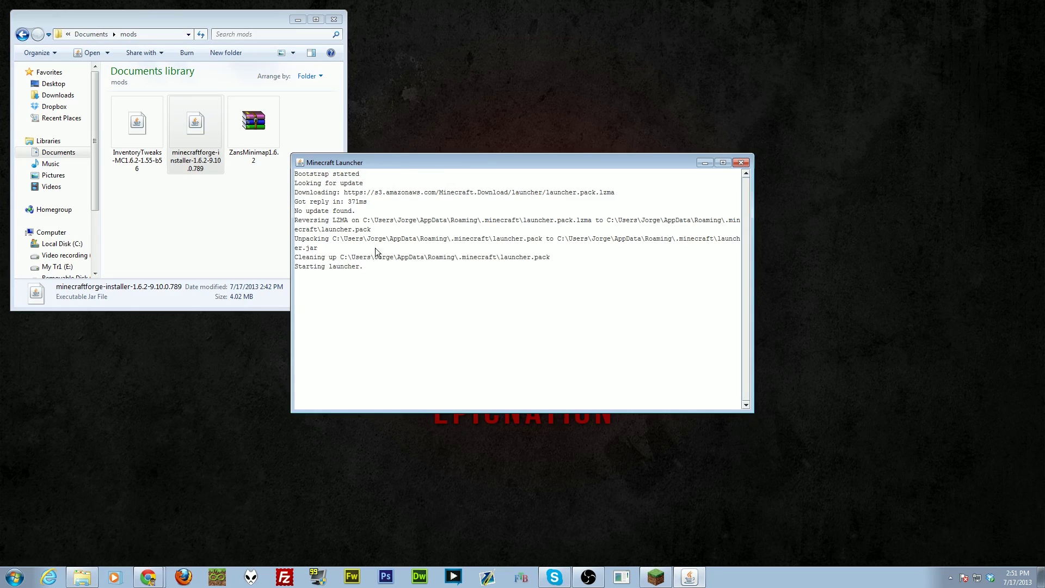
left_click_drag(493, 162, 477, 80)
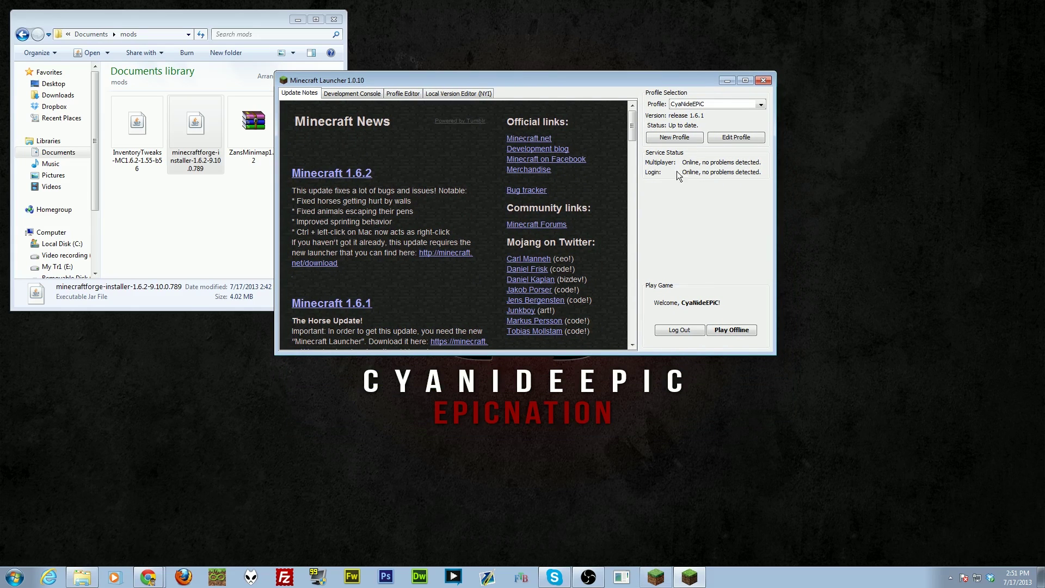
left_click(711, 106)
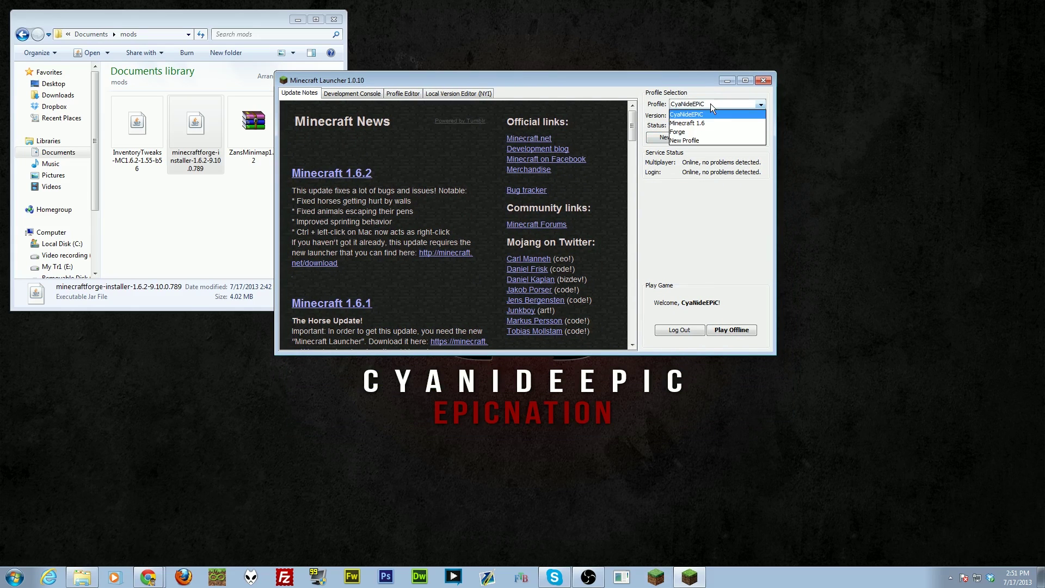
left_click(686, 132)
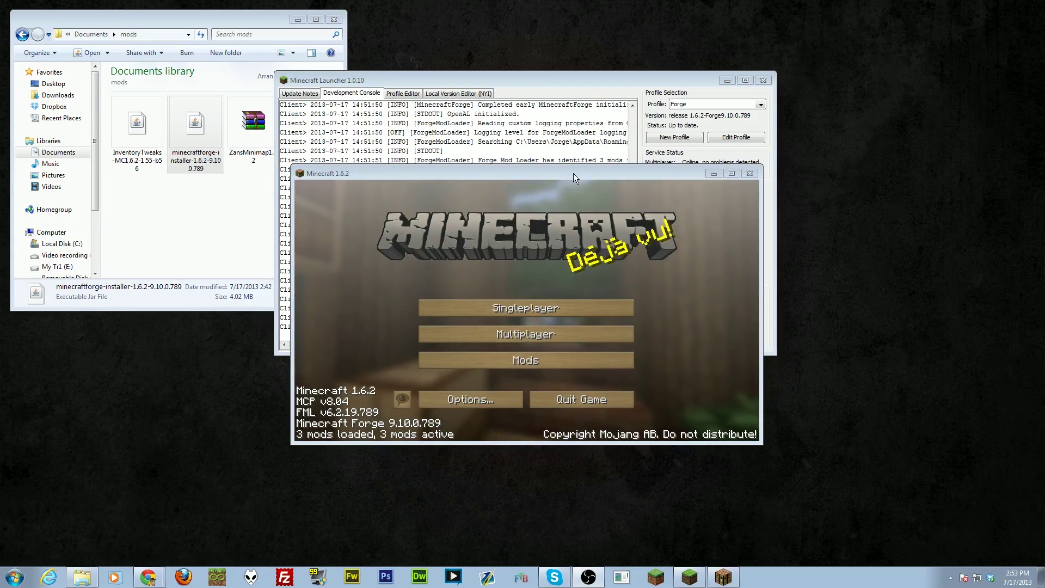
left_click_drag(561, 171, 539, 126)
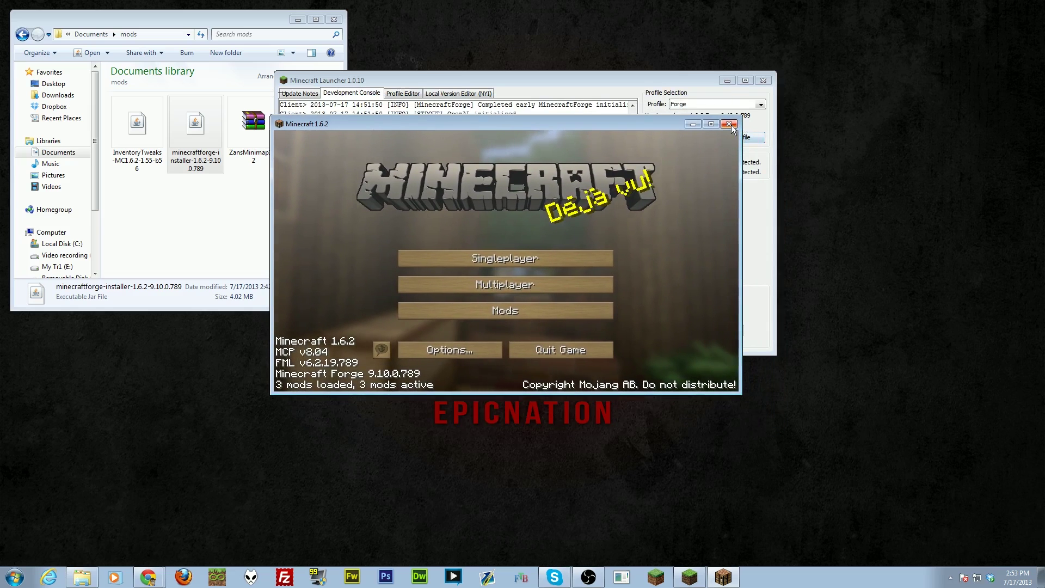
left_click(746, 115)
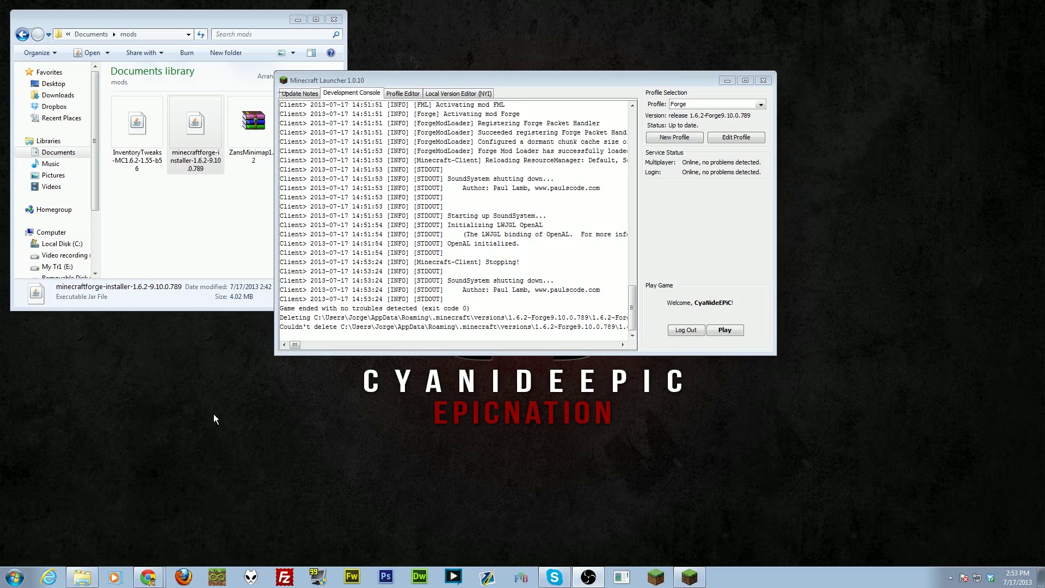
Step: Open the %appdata% Roaming folder and enlarge it to show the full path
left_click(13, 578)
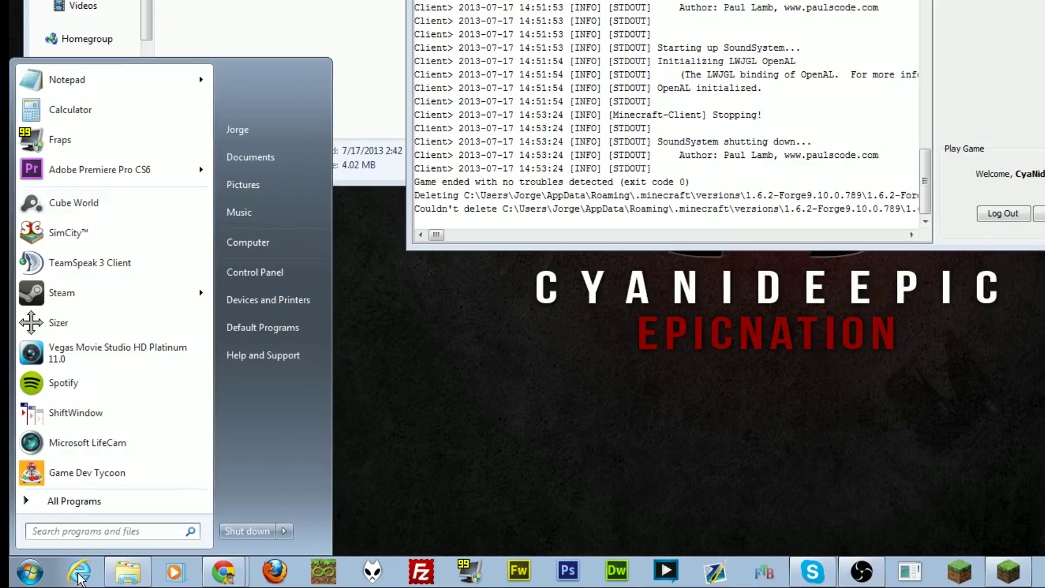
type("%ap")
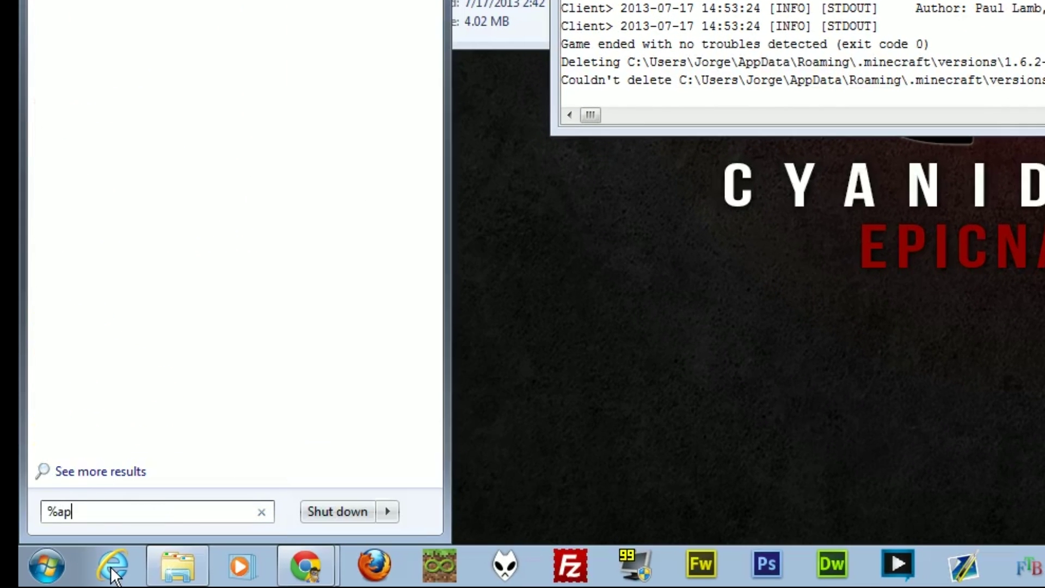
type("pdata%")
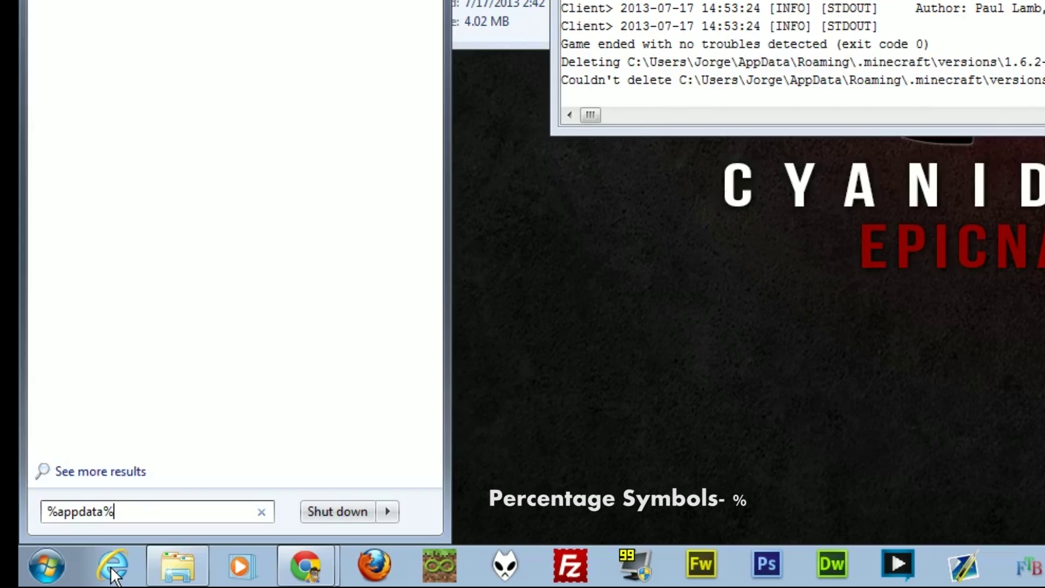
key("Return")
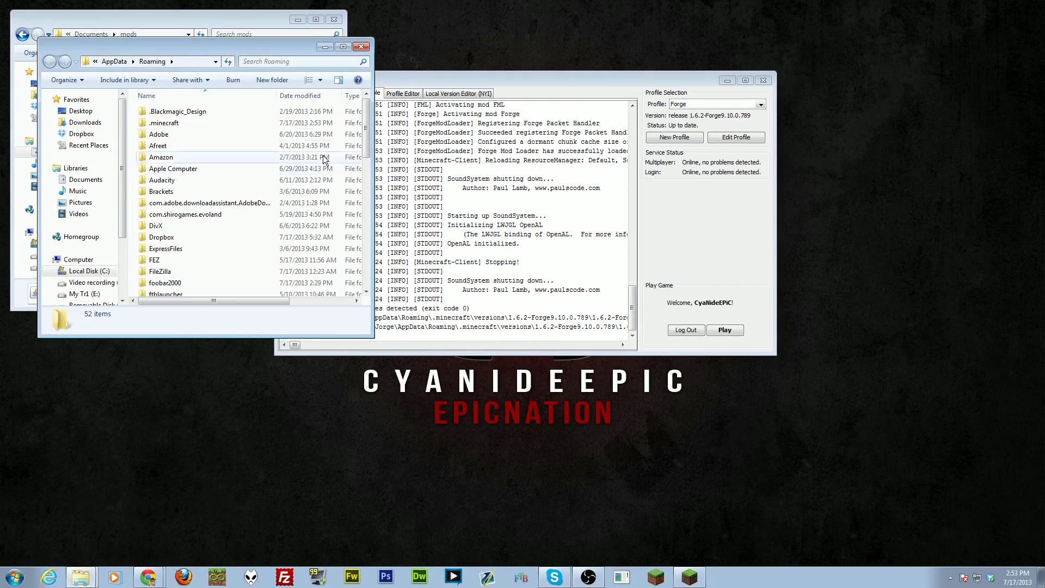
left_click_drag(370, 337, 539, 470)
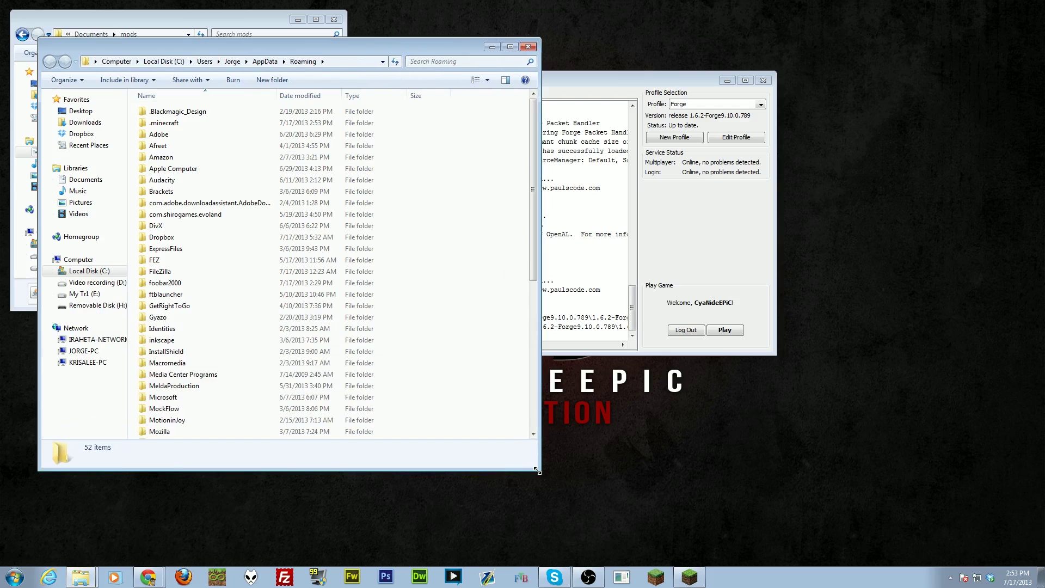
left_click_drag(400, 45, 767, 43)
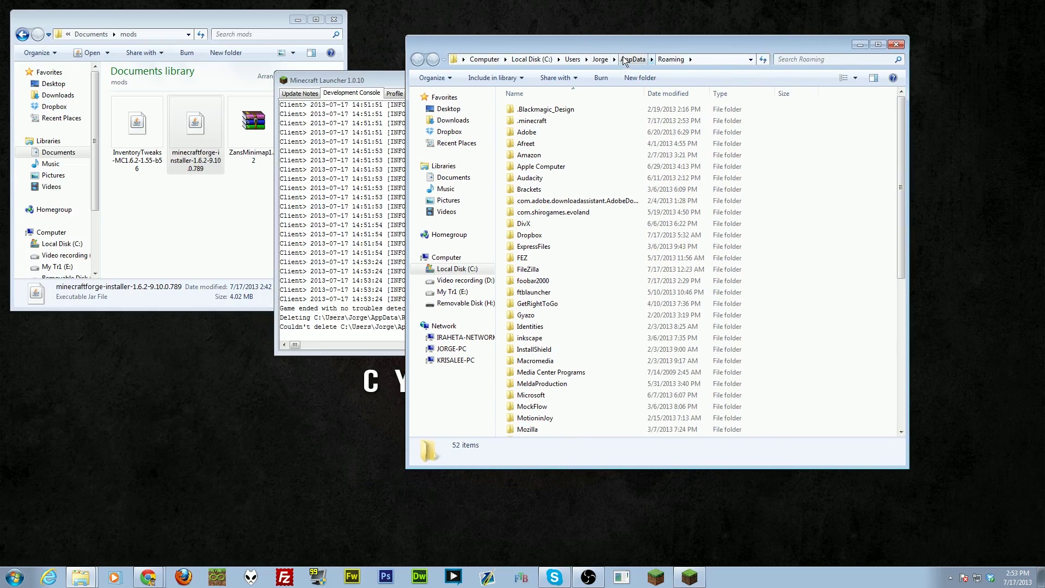
Step: Open the empty .minecraft\mods folder beside the Documents mods folder
double_click(529, 121)
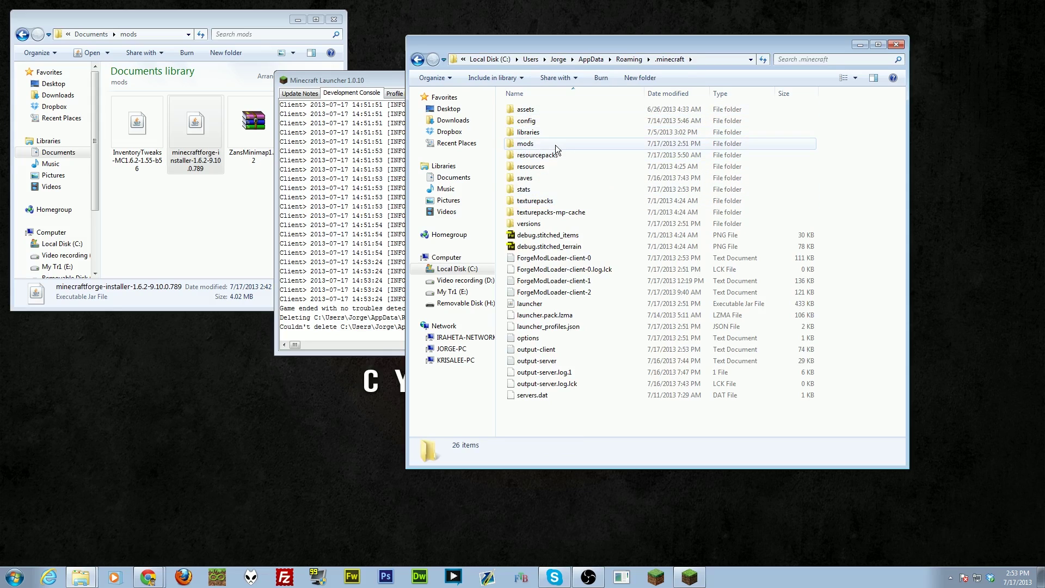
double_click(526, 145)
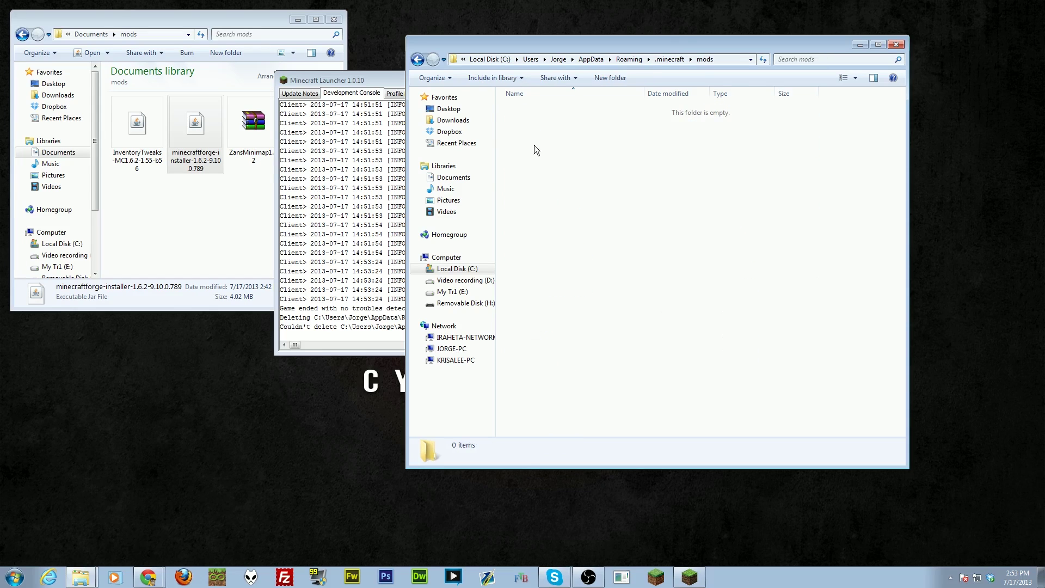
left_click_drag(649, 44, 662, 16)
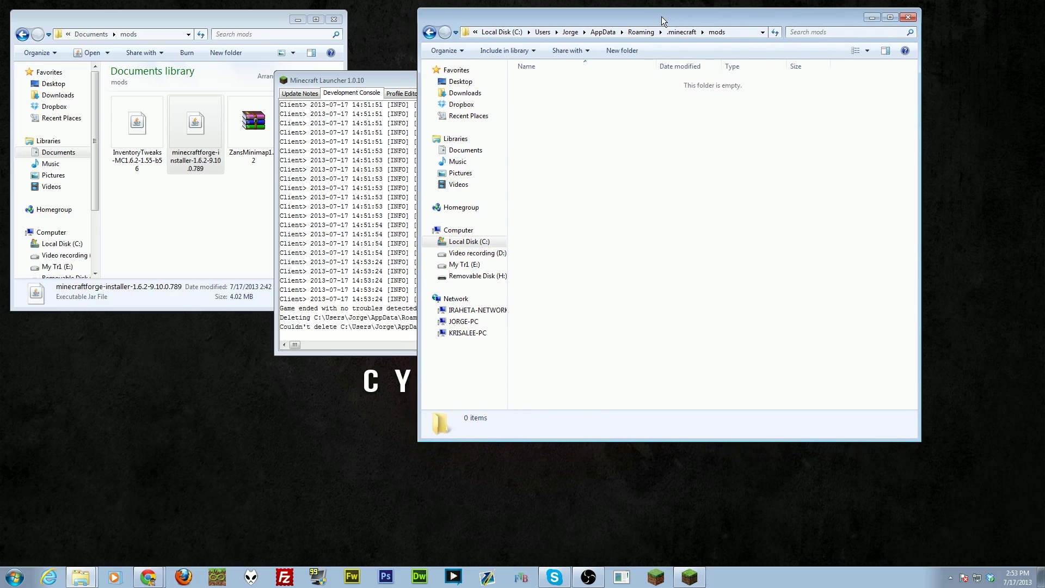
left_click(249, 220)
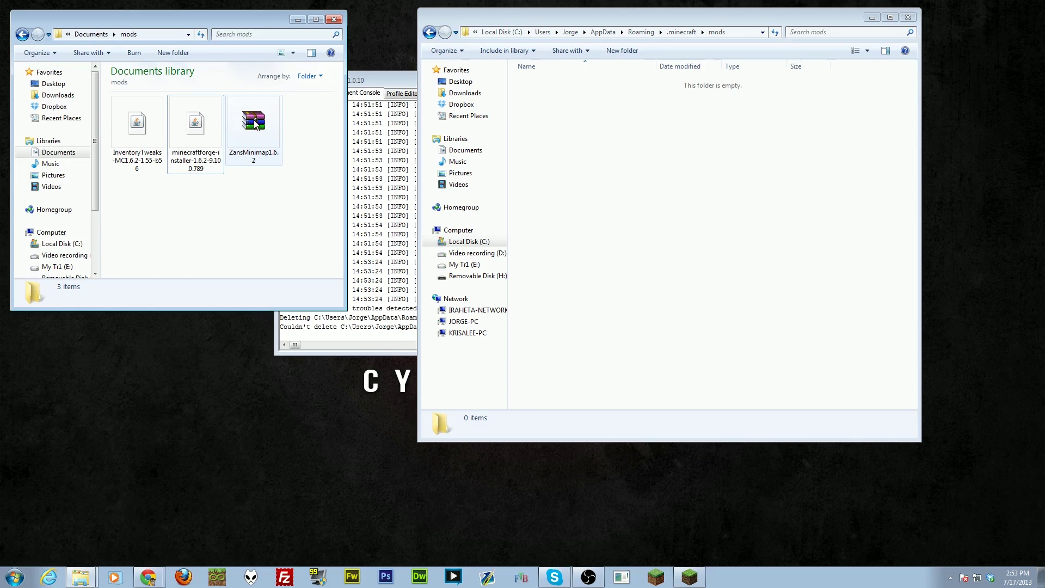
Step: Copy InventoryTweaks and ZansMinimap1.6.2 into .minecraft\mods, then close that folder window
left_click(255, 123)
left_click(152, 133)
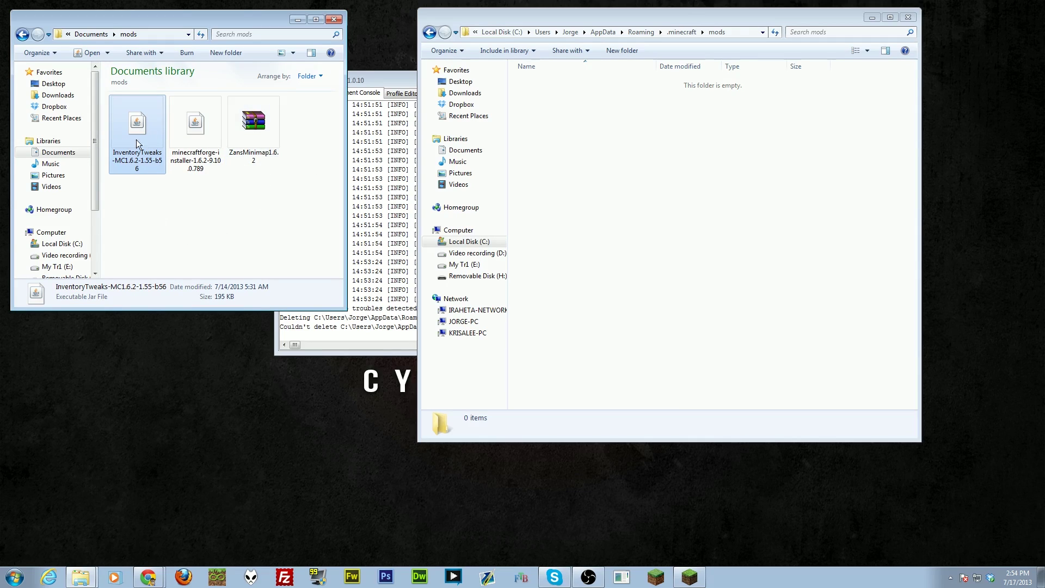
left_click(251, 128, "ctrl")
left_click_drag(251, 128, 677, 158)
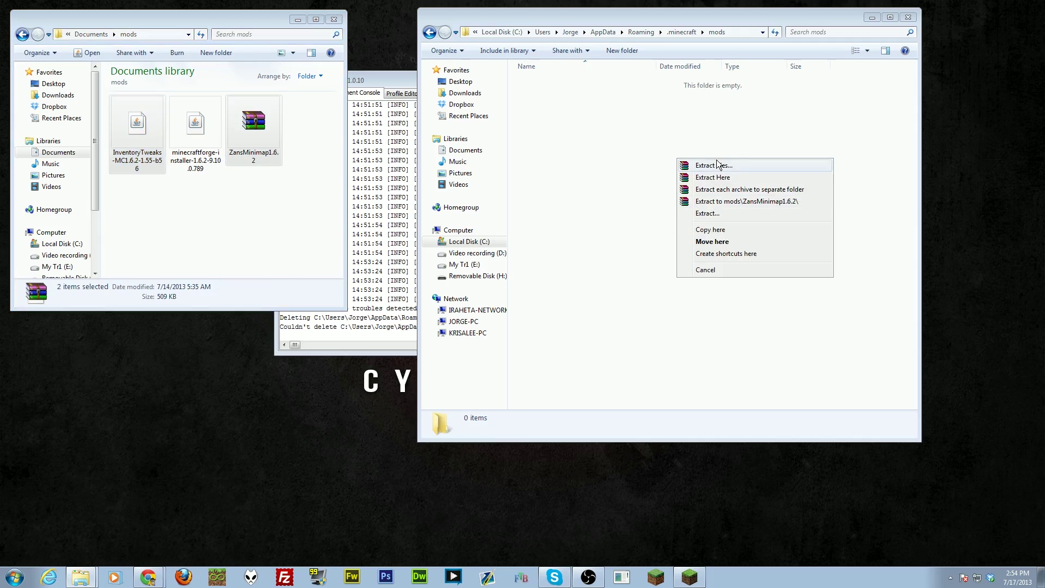
left_click(720, 229)
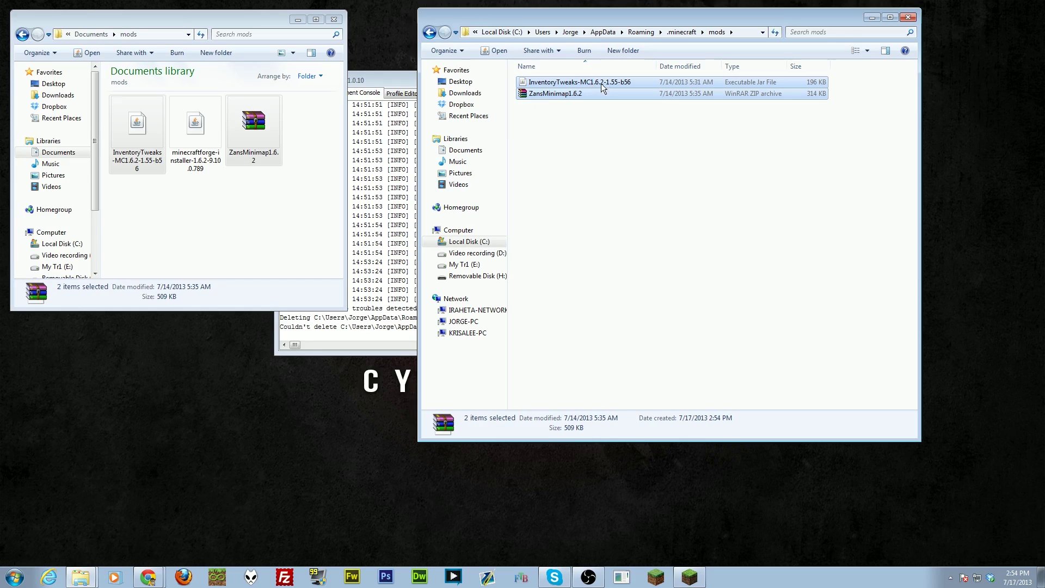
left_click(909, 16)
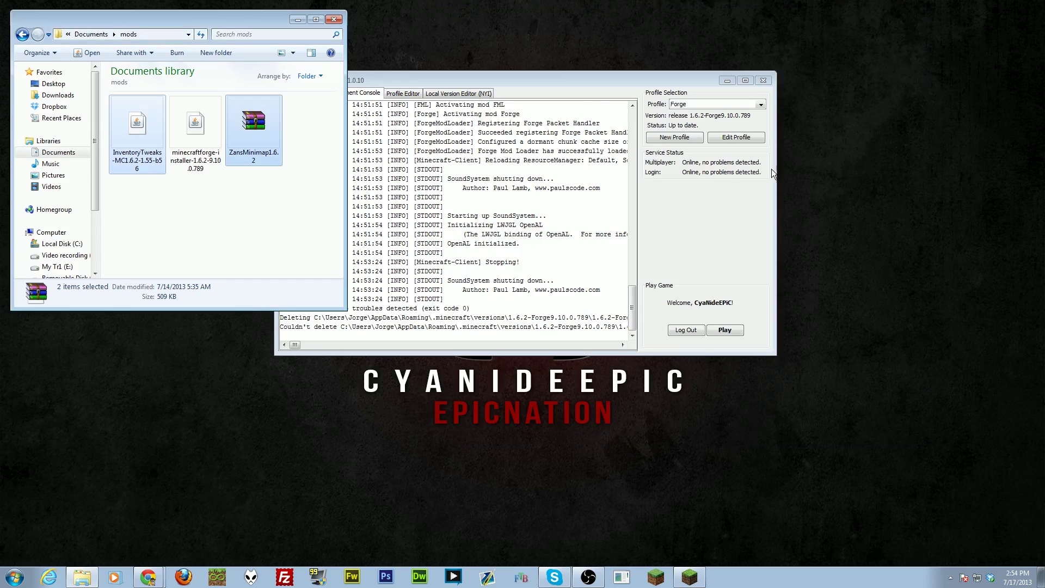
Step: Launch Minecraft full-screen with Forge and confirm the Mods list shows 5 mods loaded
left_click(725, 330)
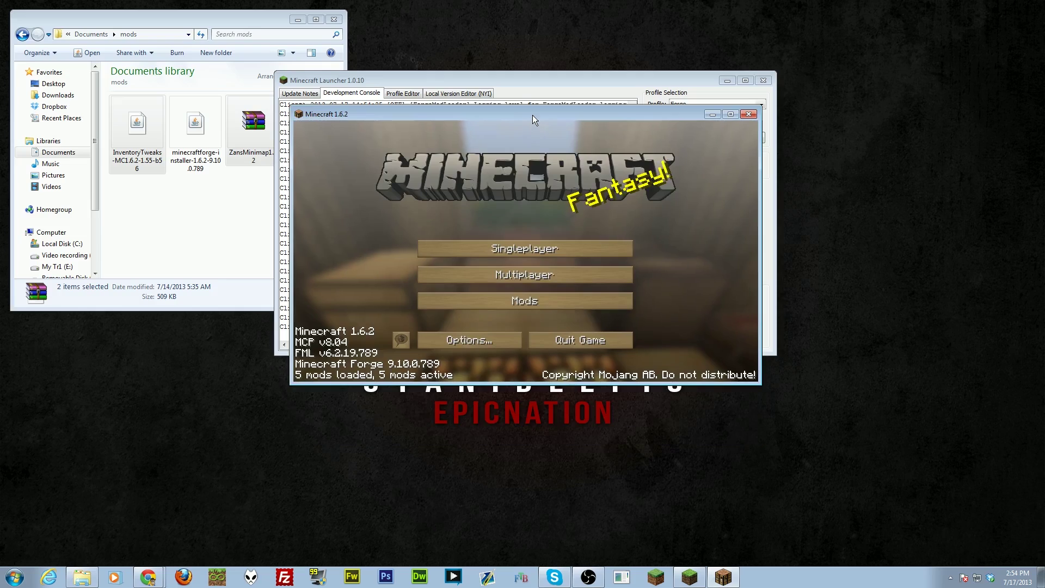
double_click(532, 116)
left_click(532, 265)
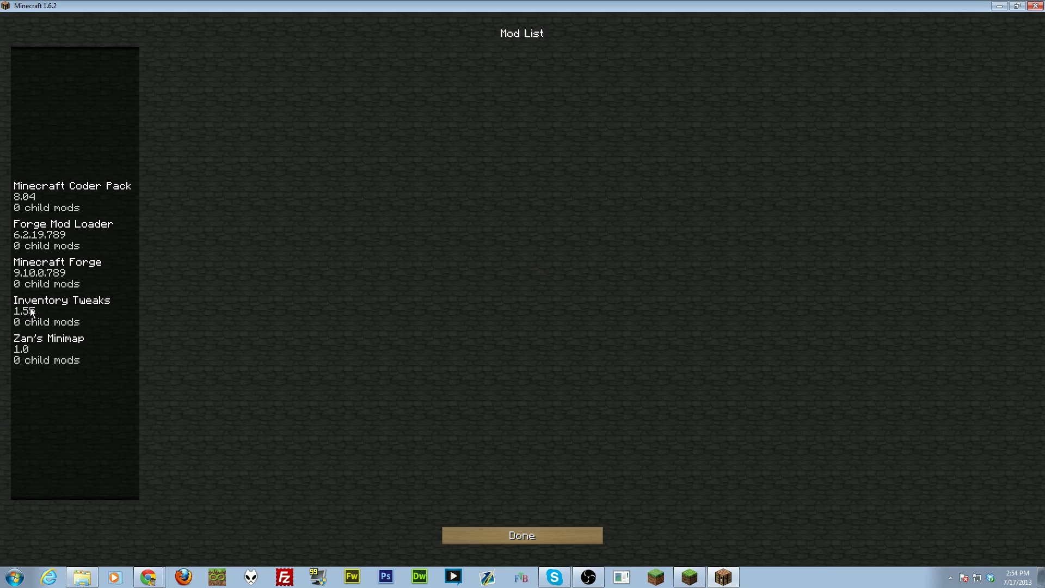
left_click(552, 534)
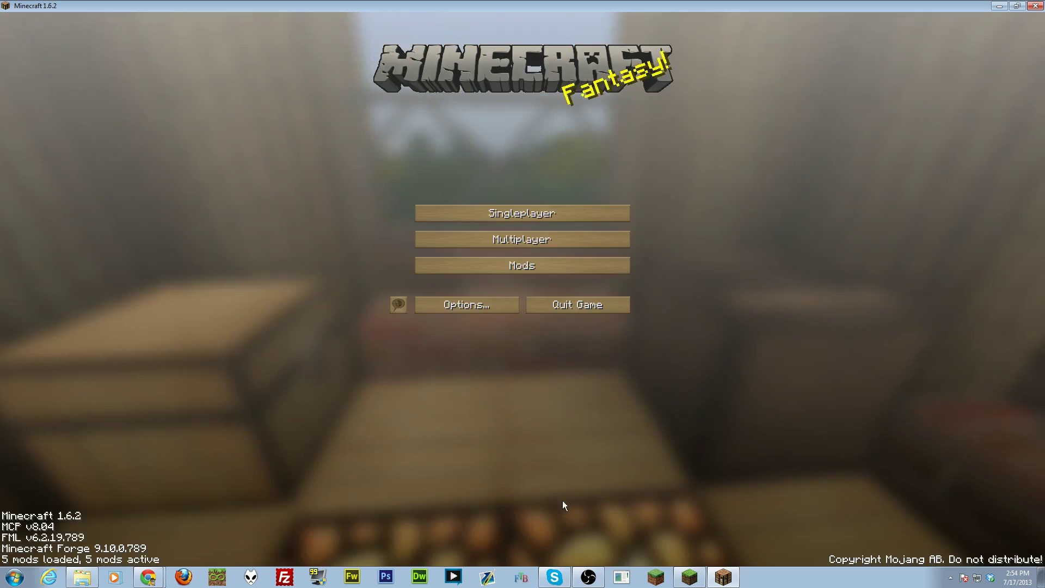
Step: Load the EPICTIME single-player world
left_click(526, 214)
left_click(449, 309)
left_click(468, 522)
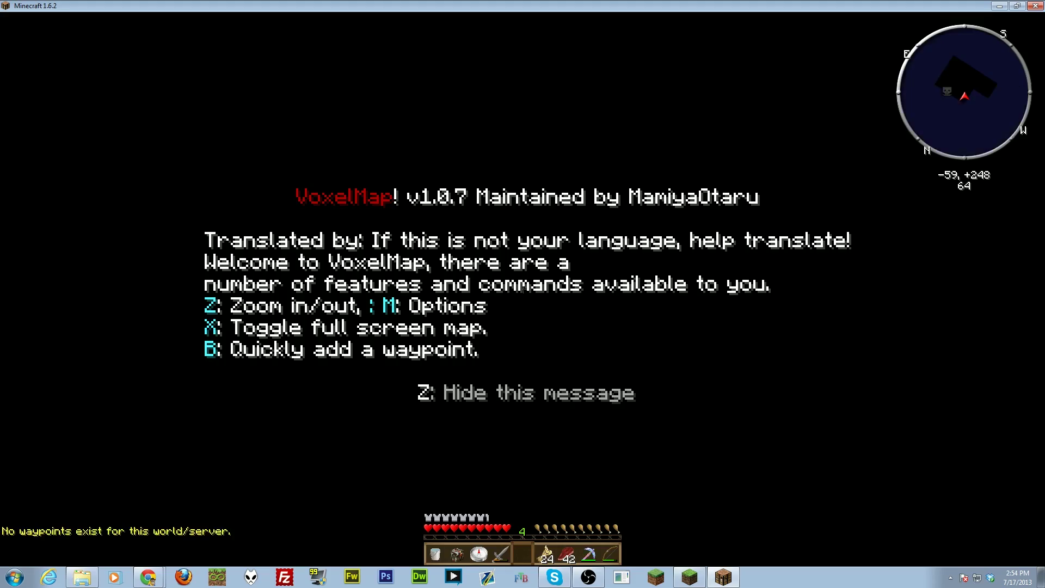
Step: Dismiss the VoxelMap welcome message with Z and look around the room
key("w")
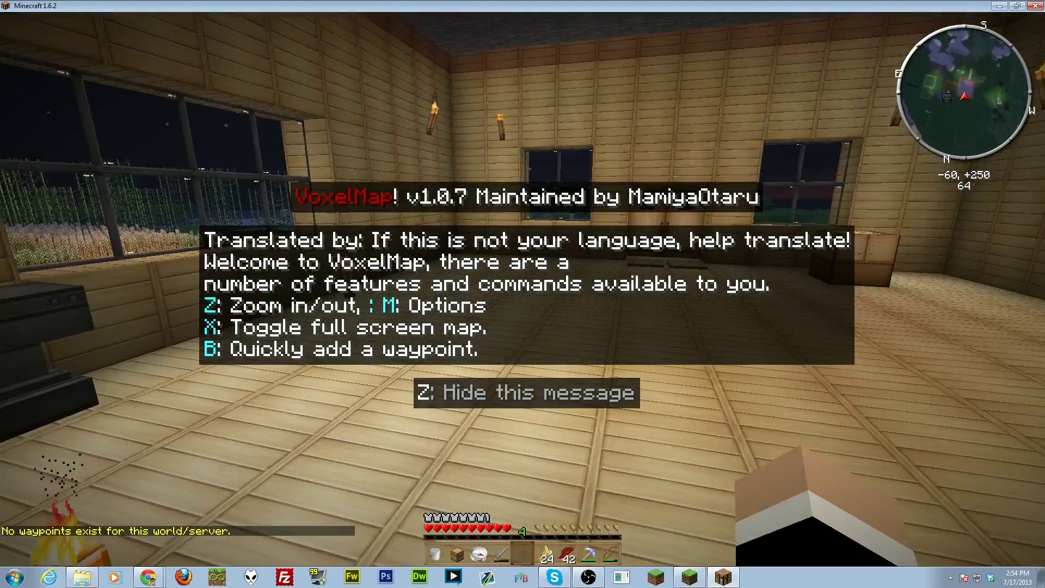
key("z")
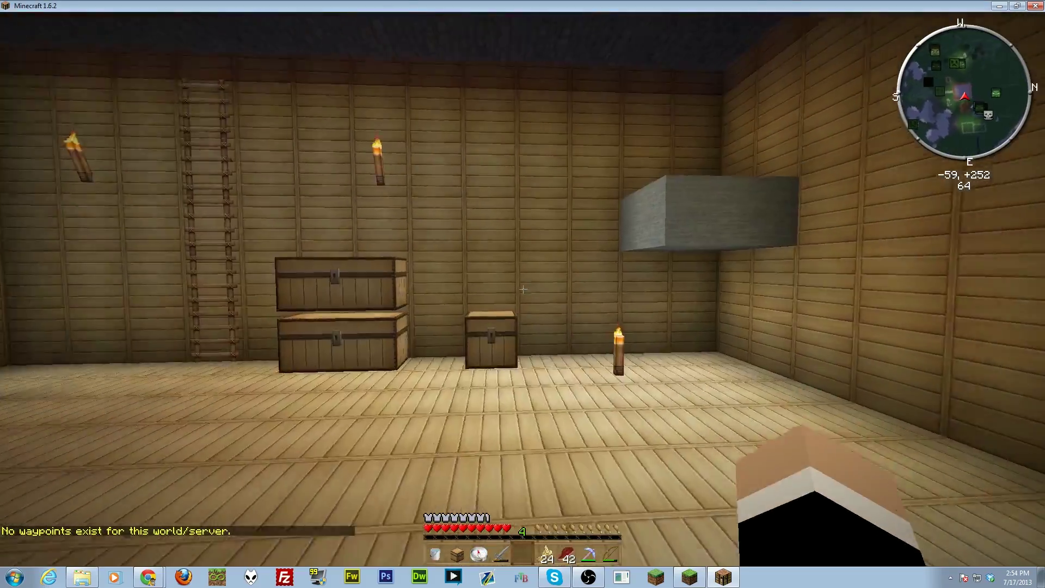
key("w")
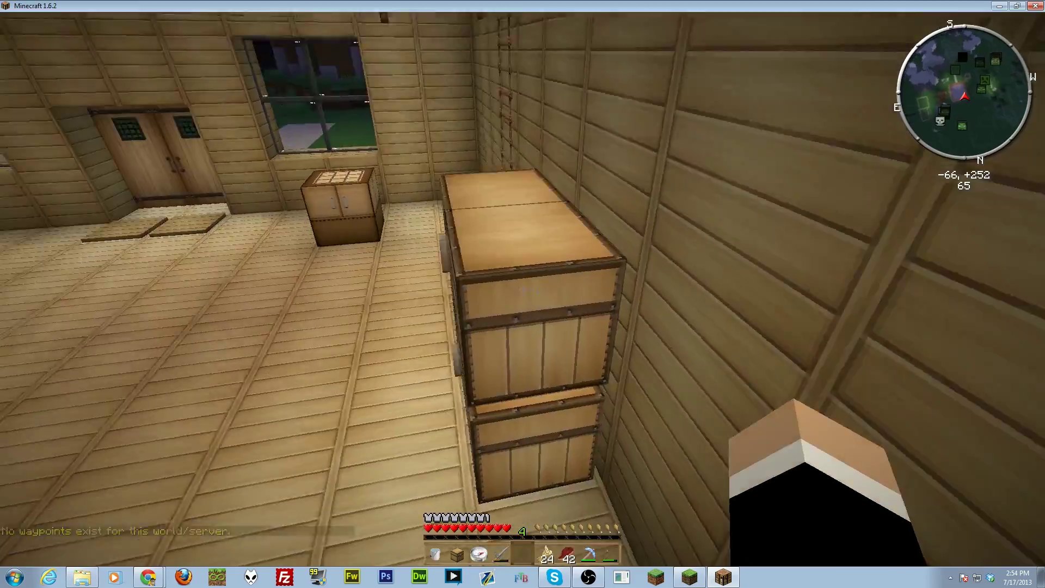
key("w")
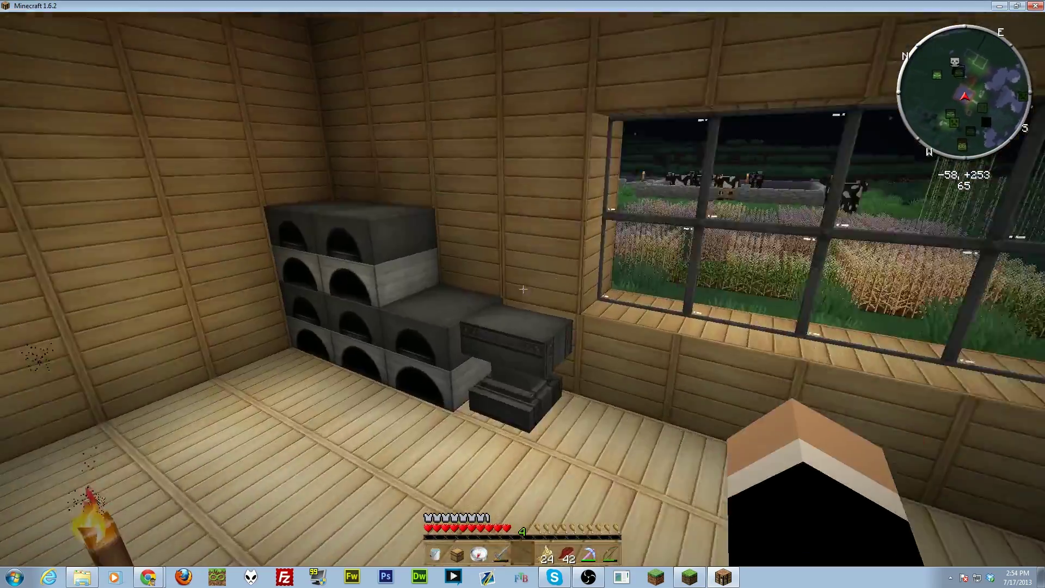
key("w")
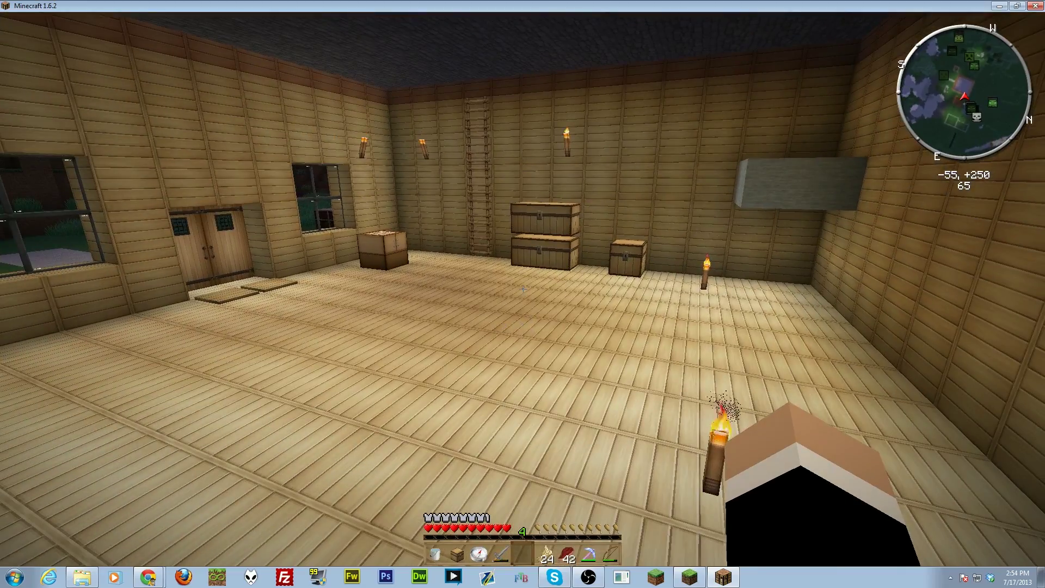